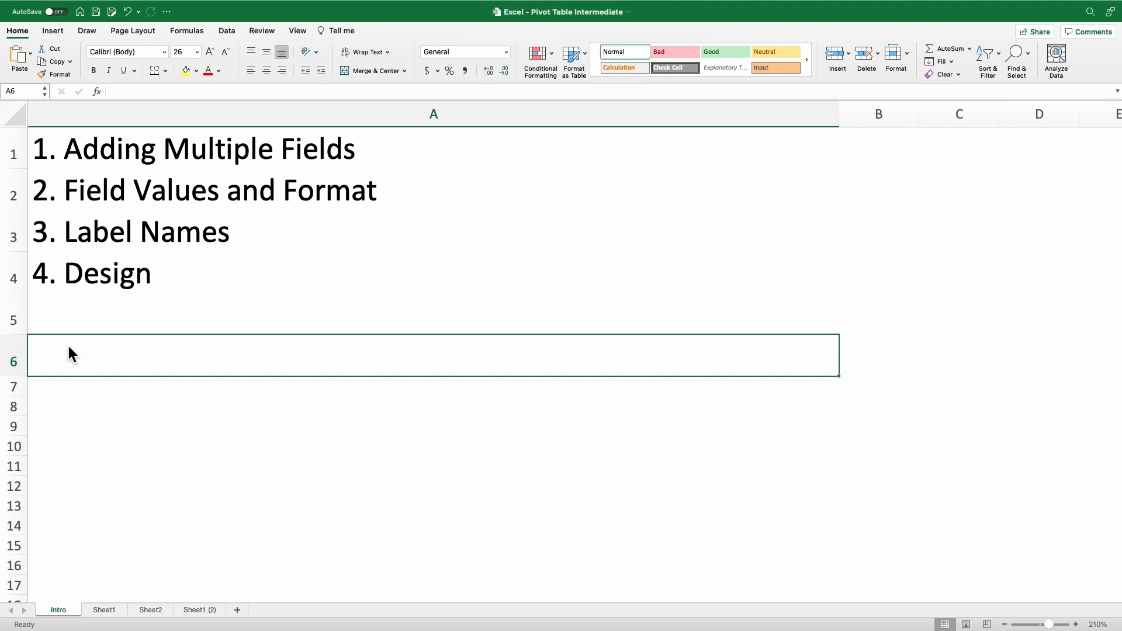
left_click(523, 151)
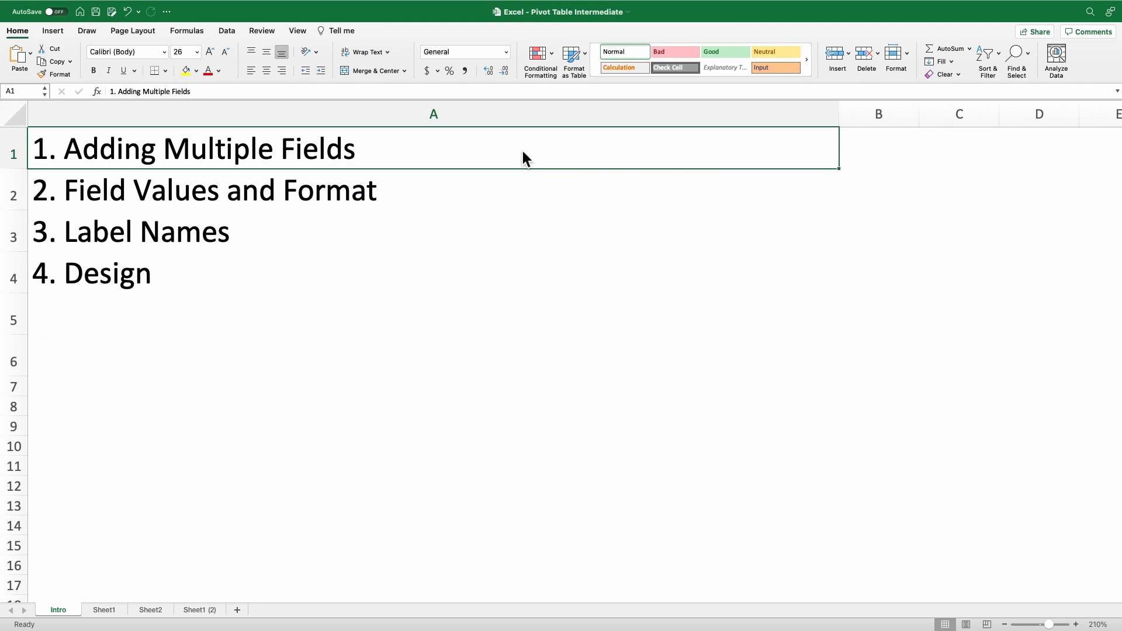
left_click(763, 199)
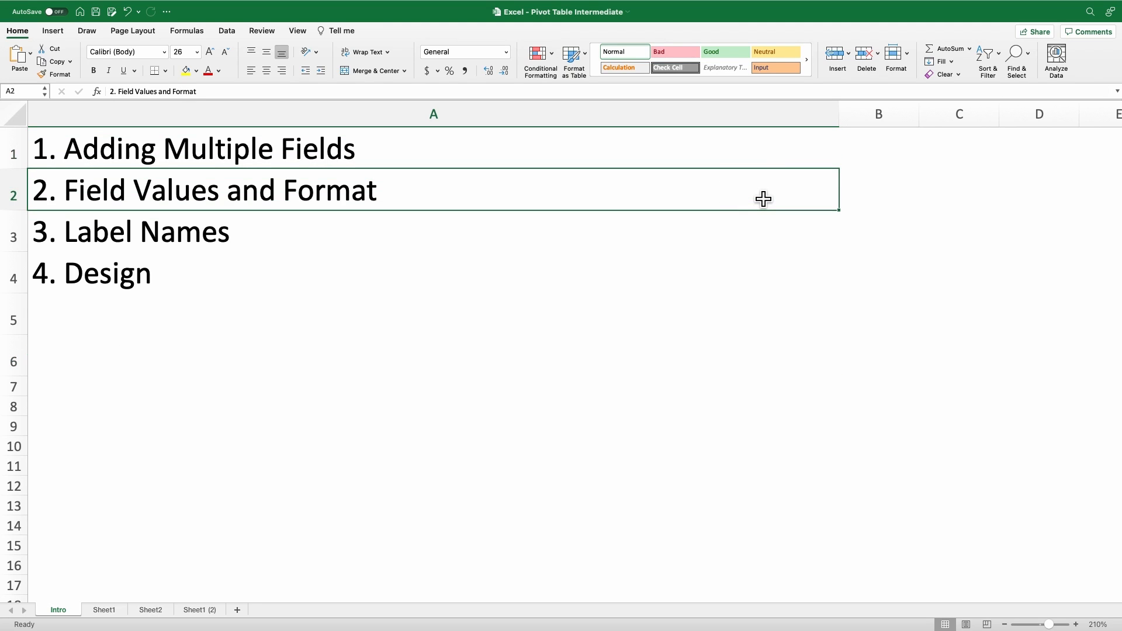
left_click(809, 240)
left_click(812, 279)
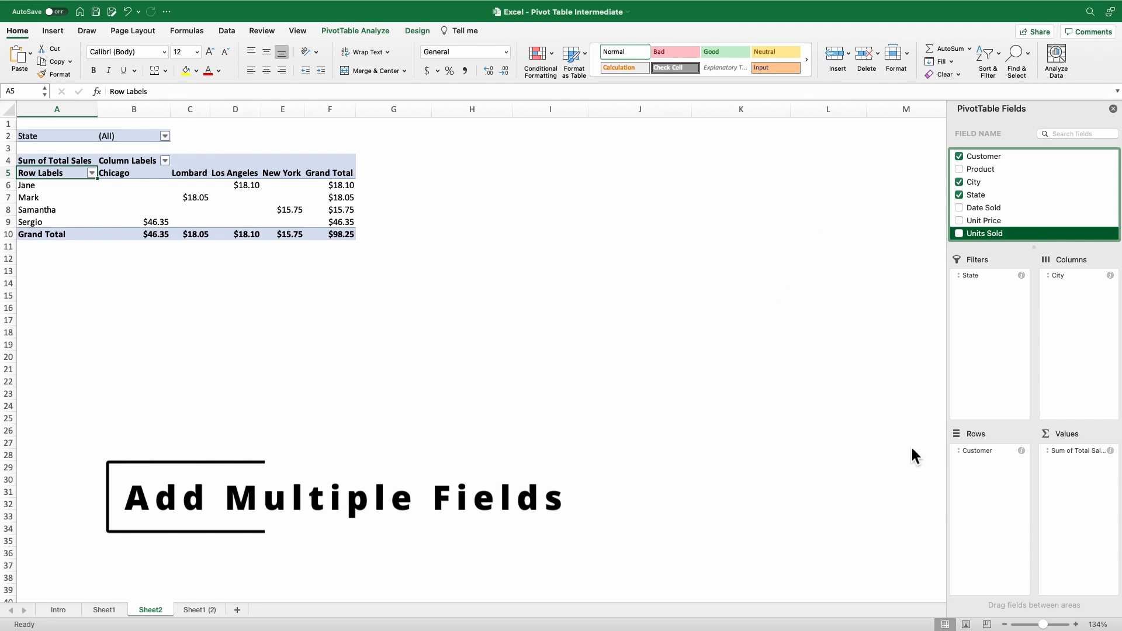
Step: Add the Product field to the pivot table's rows and the Units Sold field to its values
left_click(994, 484)
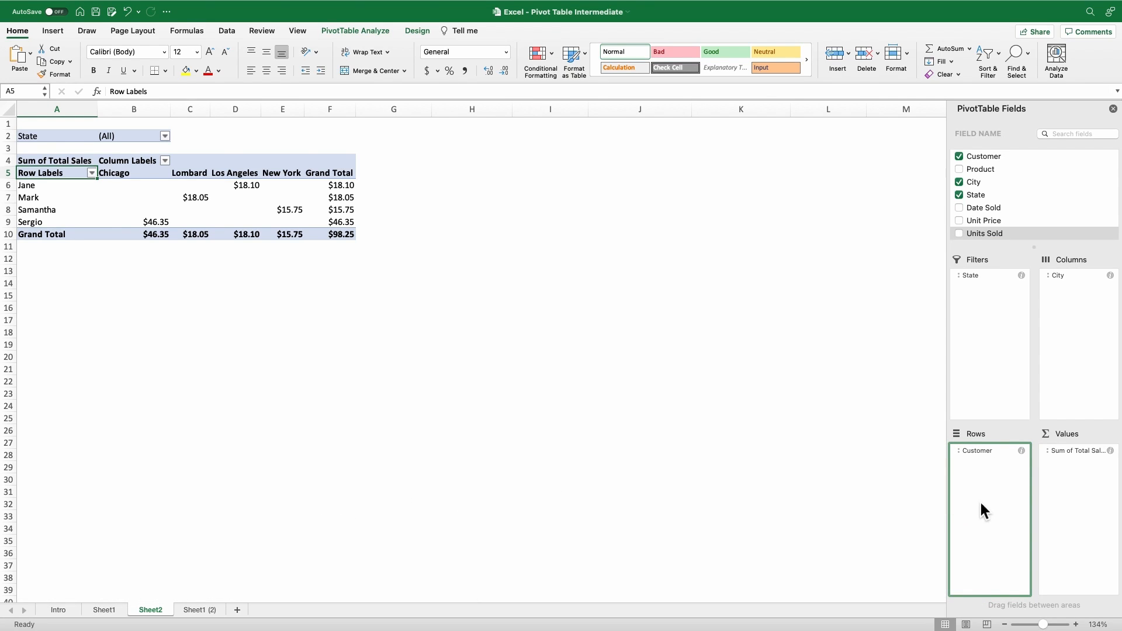
left_click(962, 169)
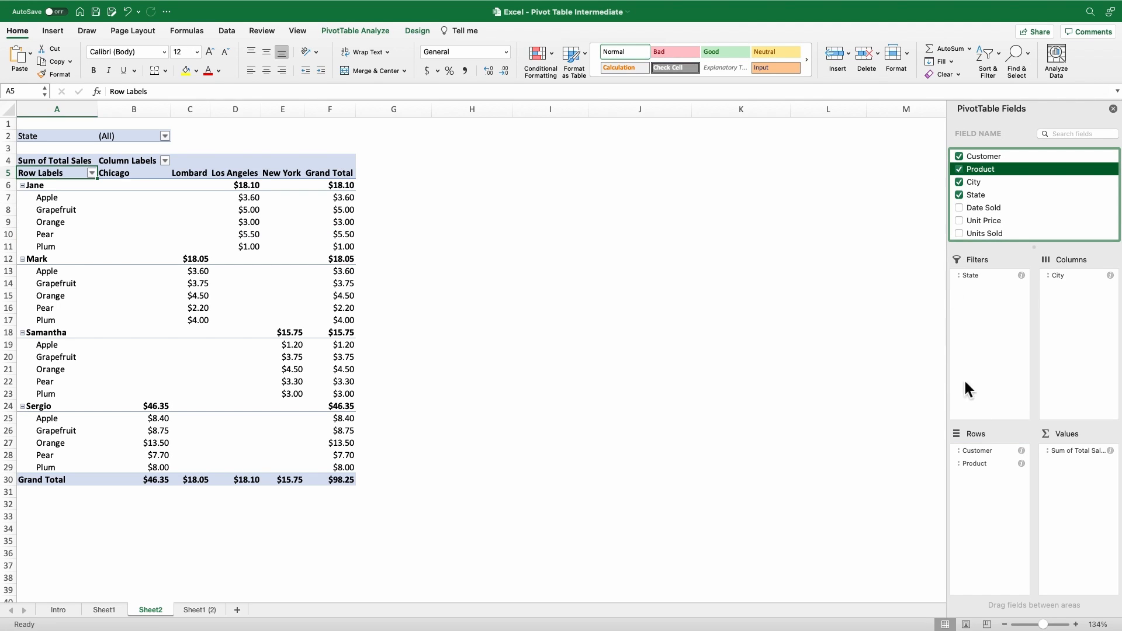
left_click(1082, 506)
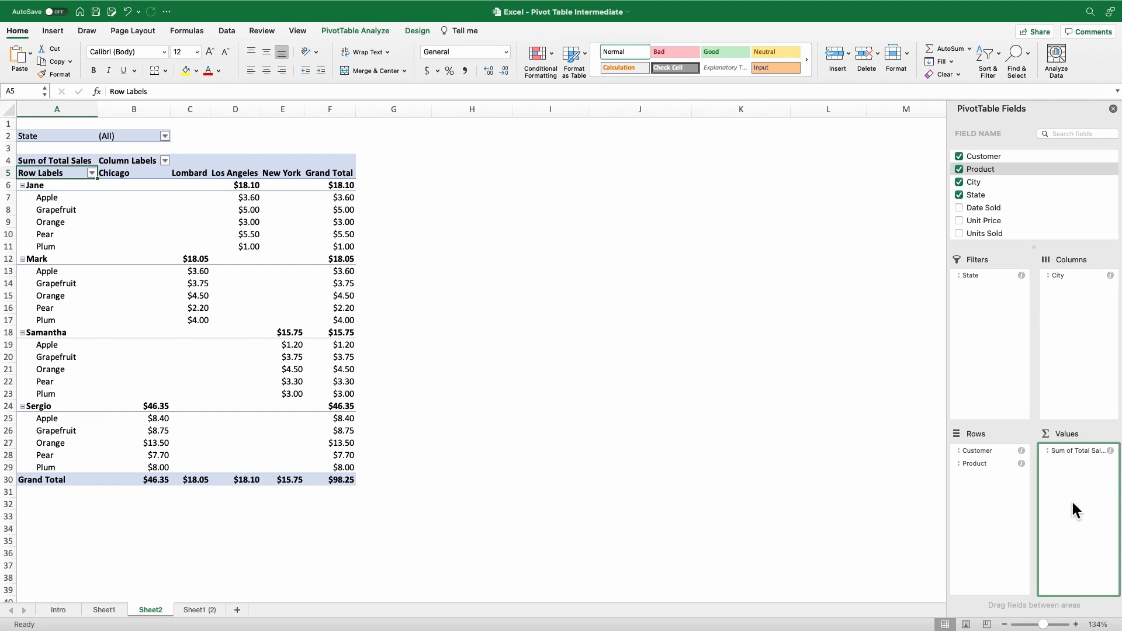
left_click(961, 233)
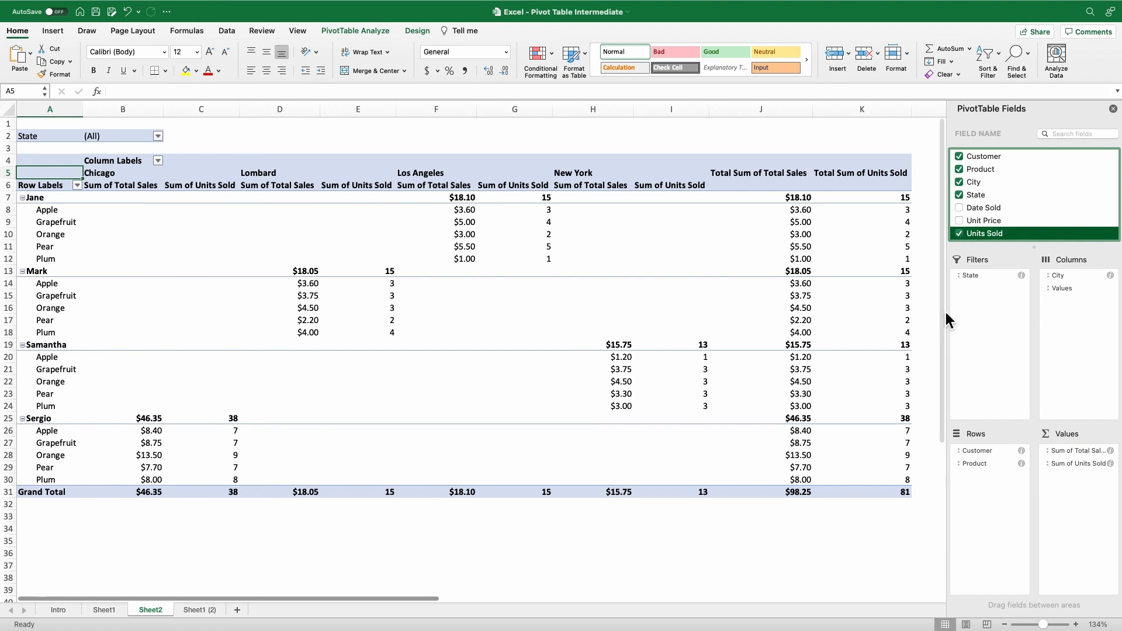
Step: Add the Date Sold field to the pivot table's filters, below State
left_click(1005, 351)
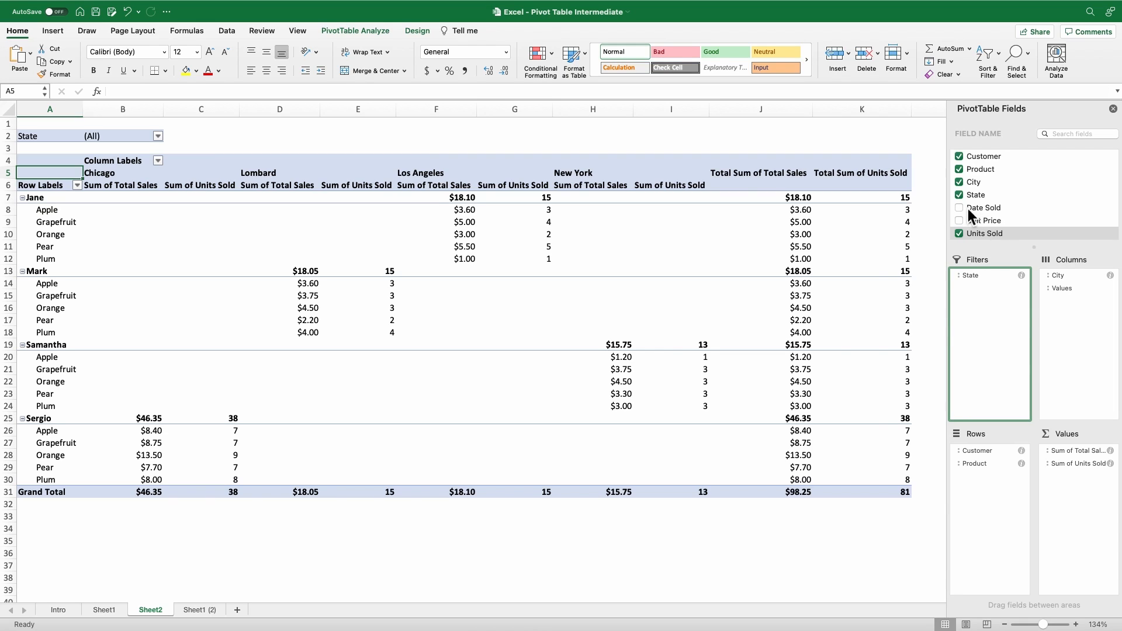
left_click_drag(985, 209, 989, 300)
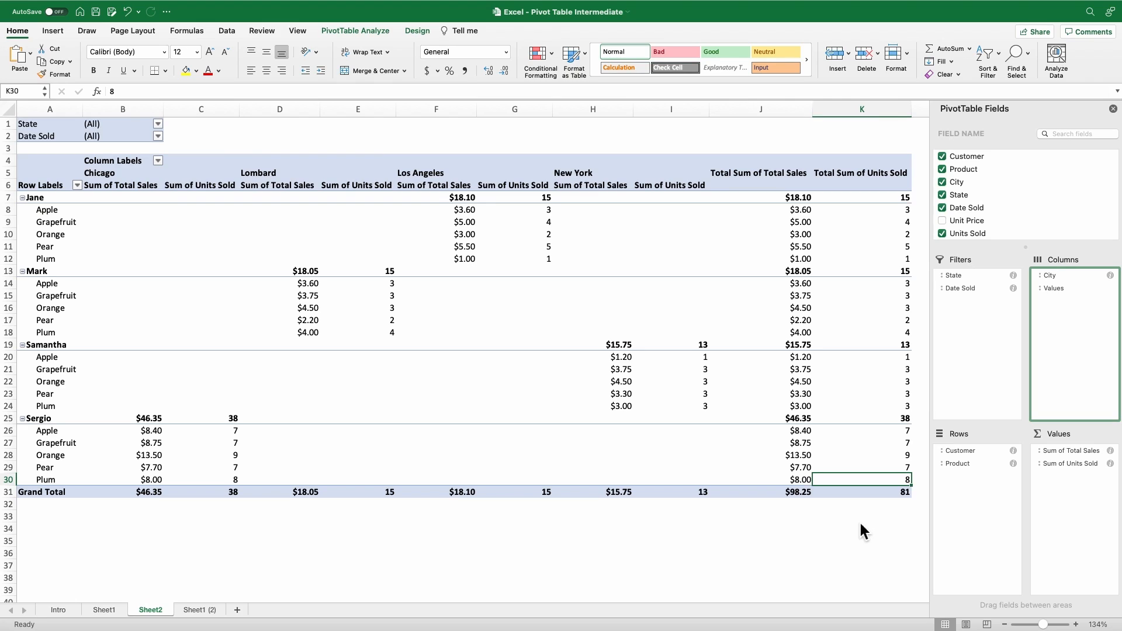
Step: Examine the summary settings and number format of the Sum of Total Sales value field
left_click(1111, 451)
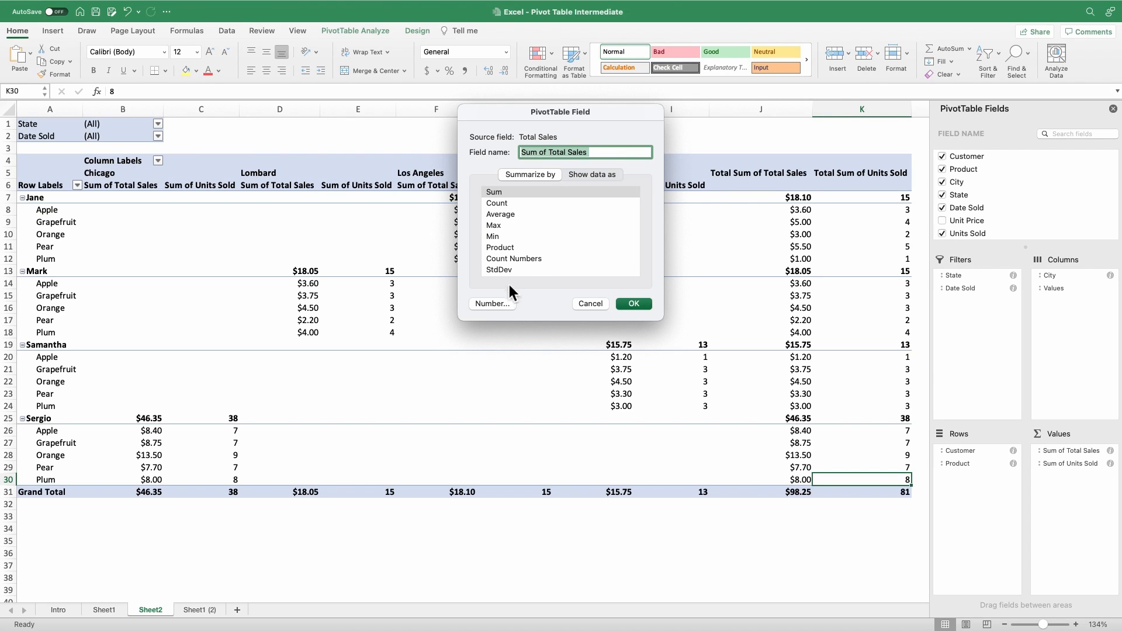
left_click(494, 304)
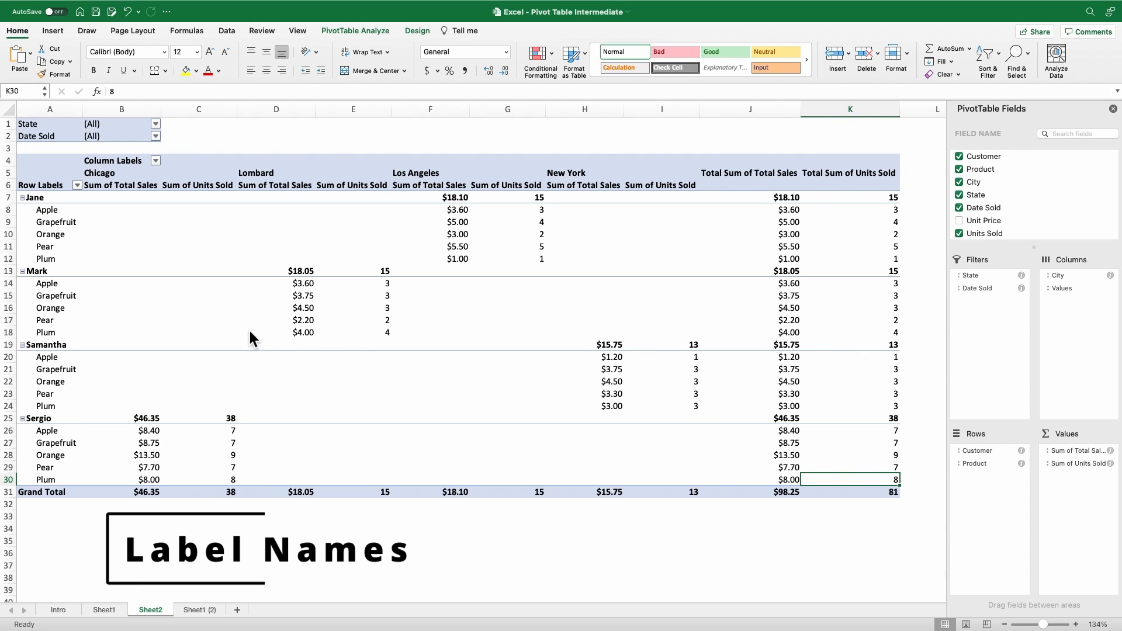
Step: Rename the pivot table's Row Labels header in cell A6 as Customer
double_click(50, 187)
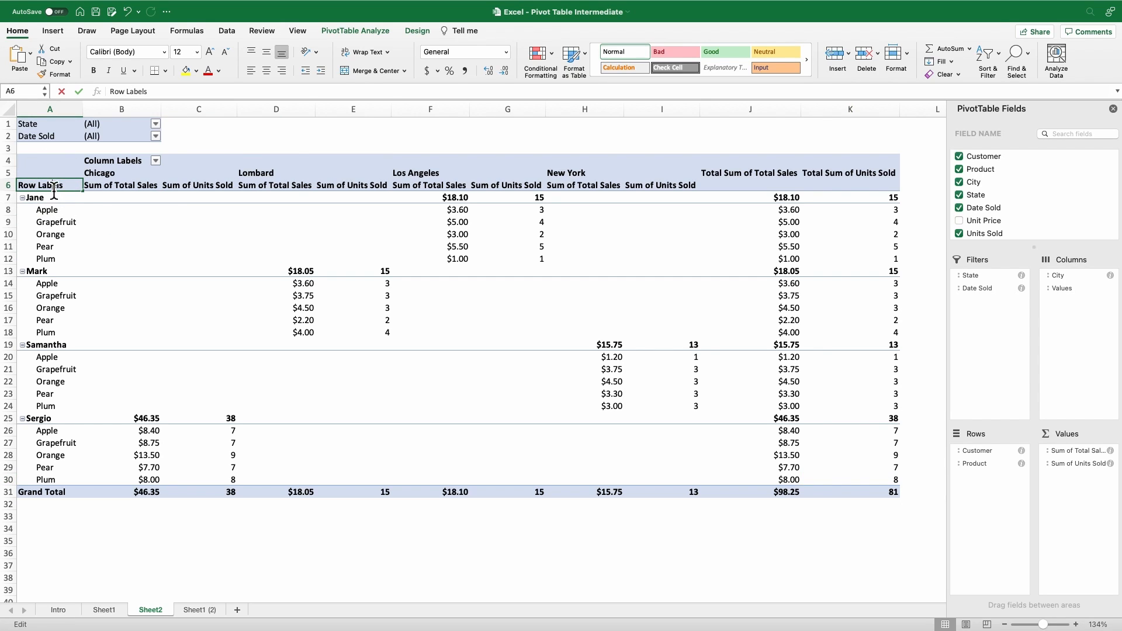
left_click_drag(70, 191, 8, 189)
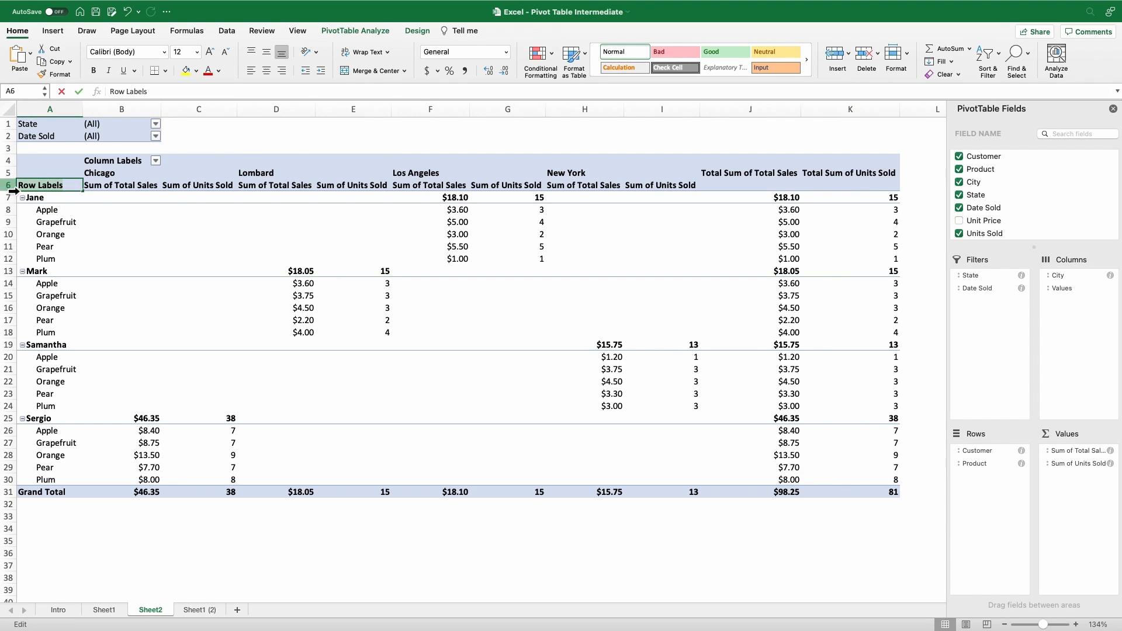
type("Customer")
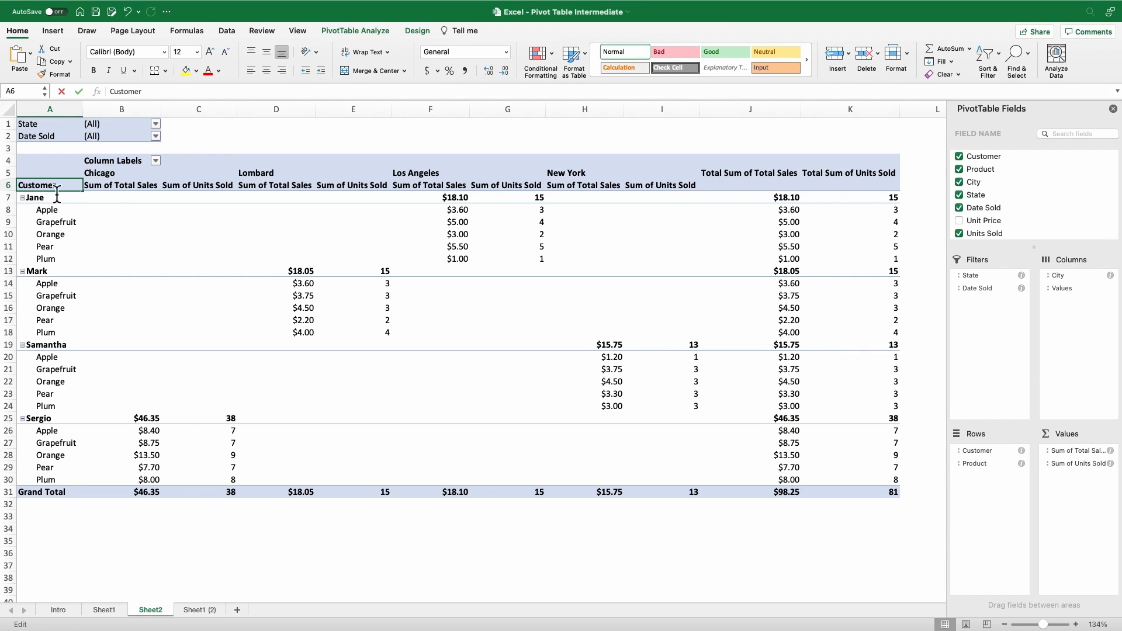
Step: Rename the Sum of Total Sales value field as Sales through its value field settings
left_click(114, 190)
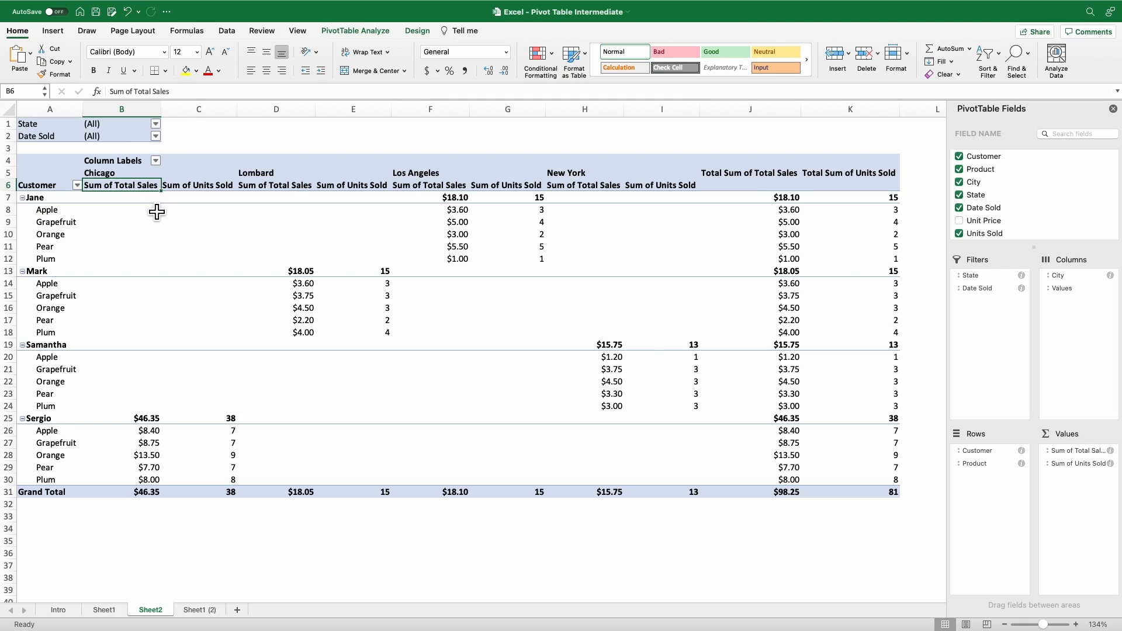
right_click(146, 187)
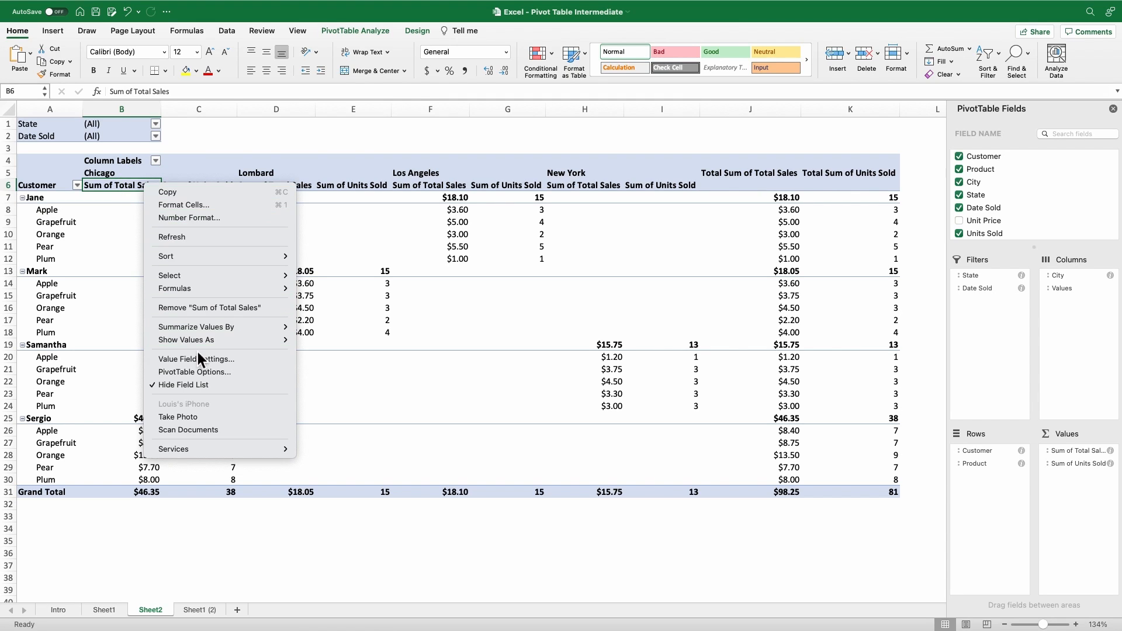
left_click(197, 364)
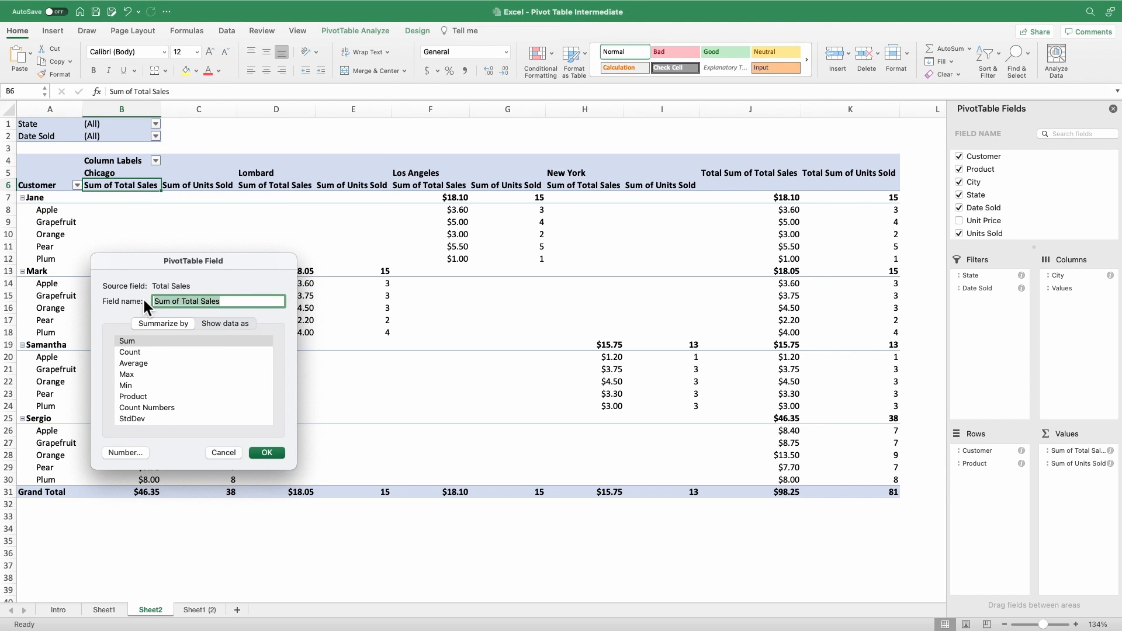
type("Sales")
left_click(263, 451)
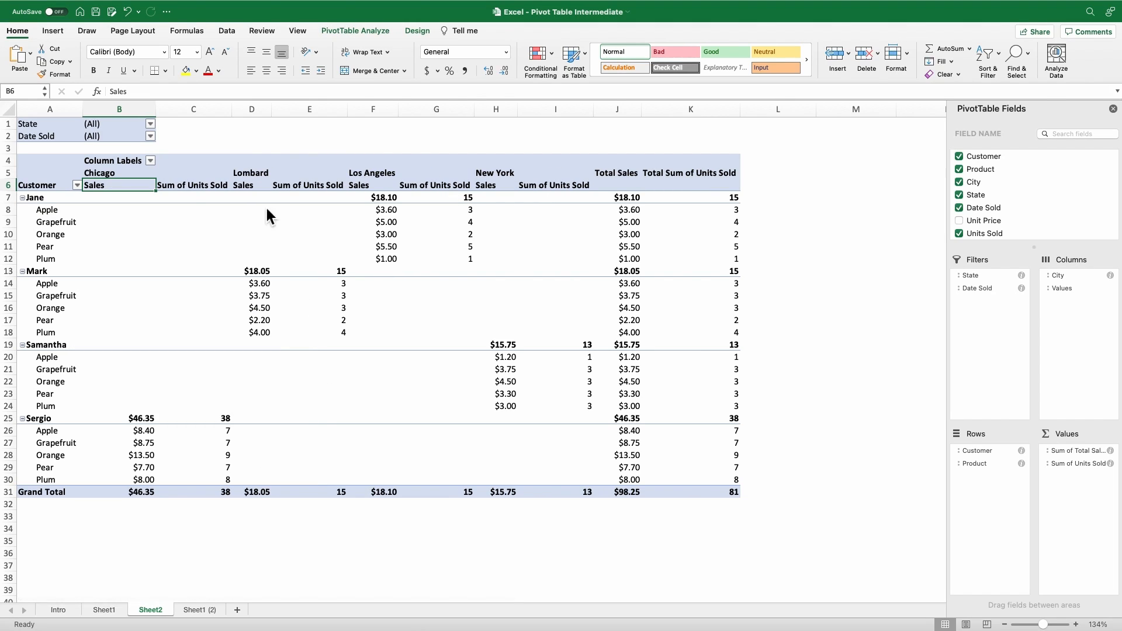
Step: Rename the Sum of Units Sold value field as Units
left_click(186, 187)
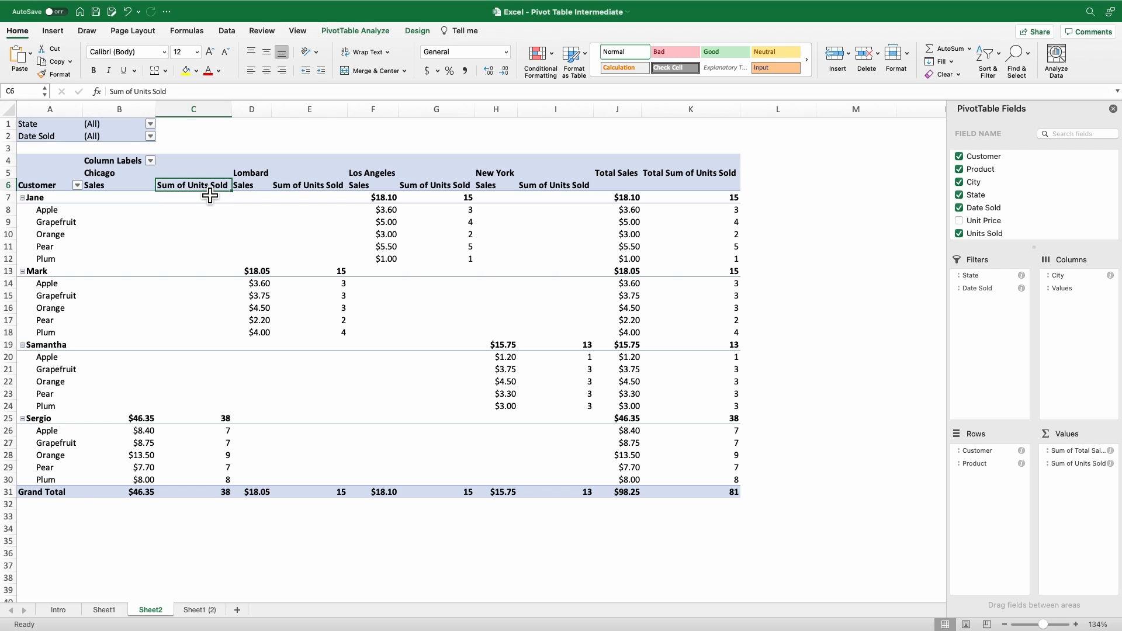
double_click(209, 195)
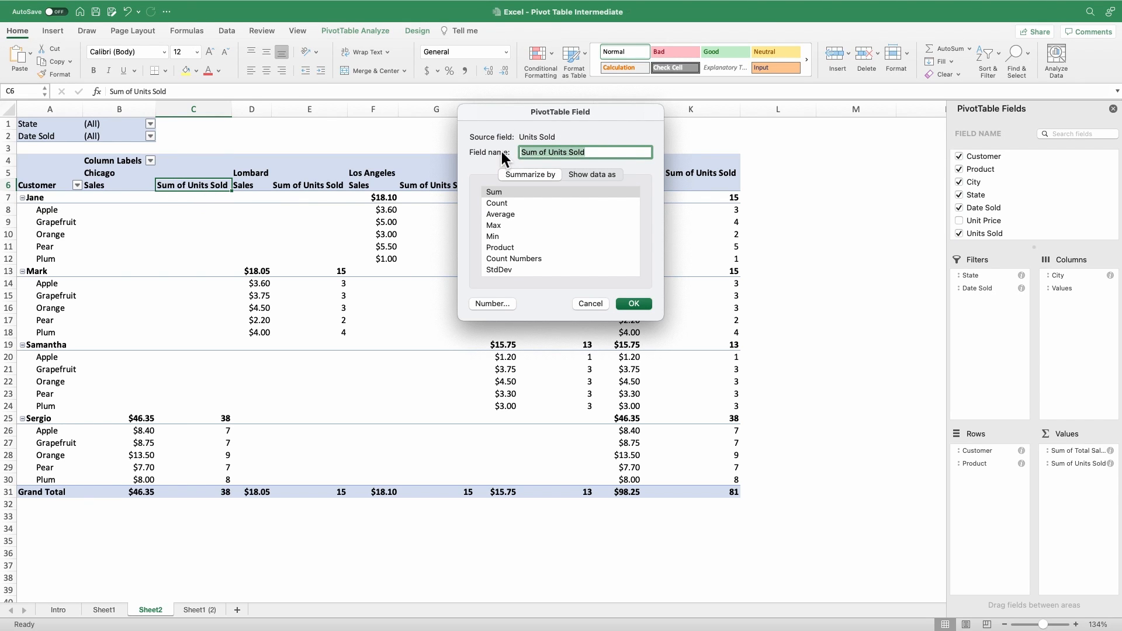
type("Units")
key("Return")
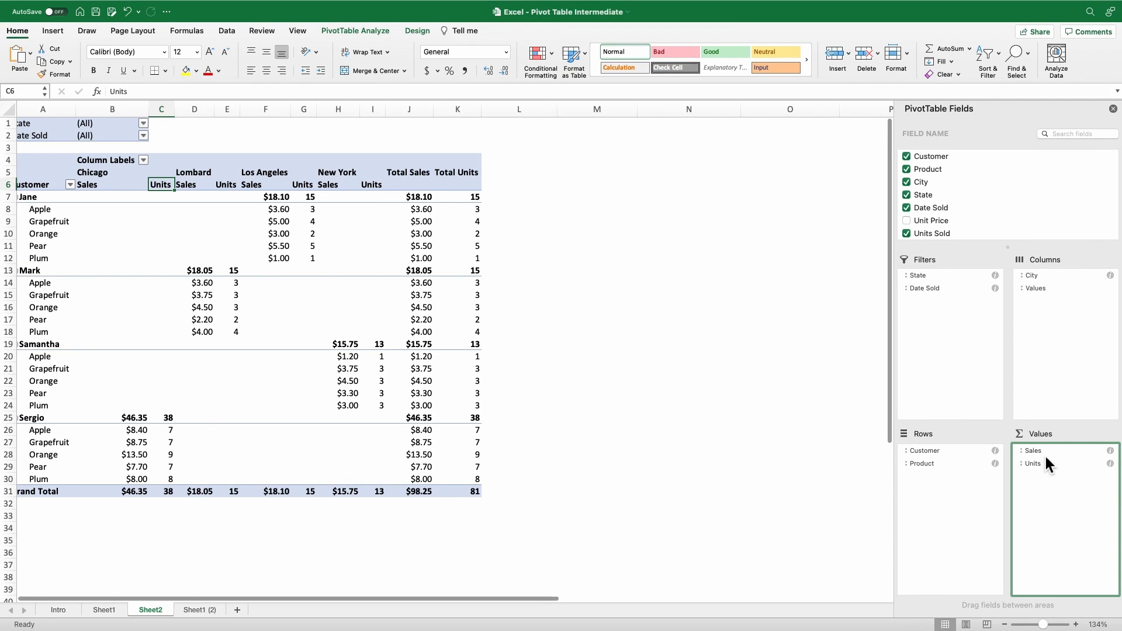
Step: Open the field settings of the Sales value field
left_click(1110, 451)
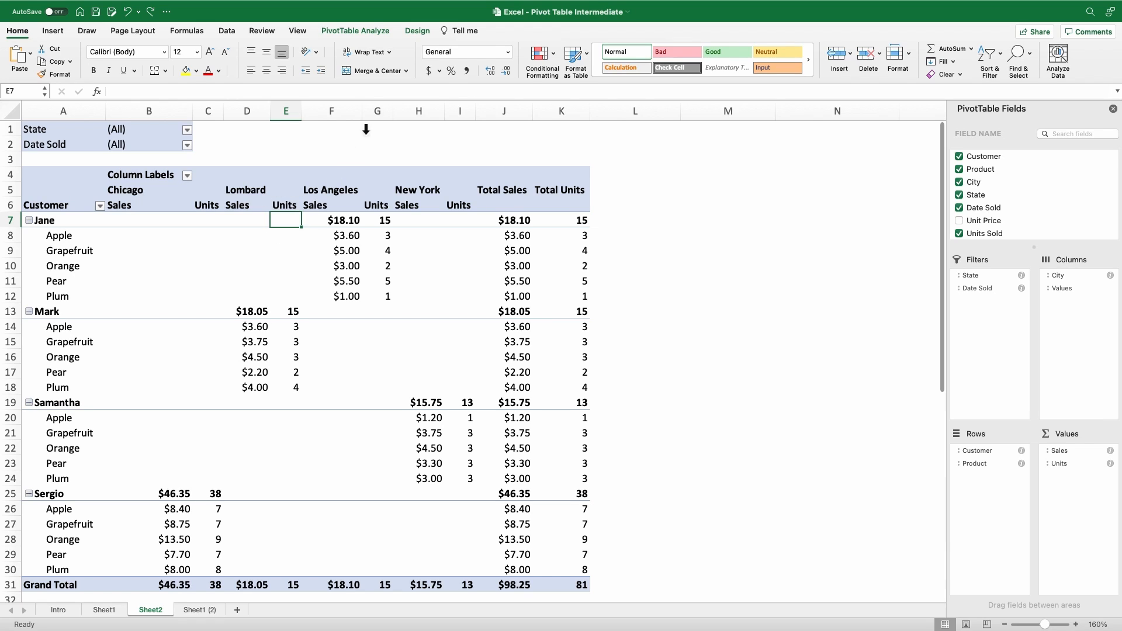
Step: Show all subtotals at the bottom of each group and set the pivot table's report layout to tabular form
left_click(420, 30)
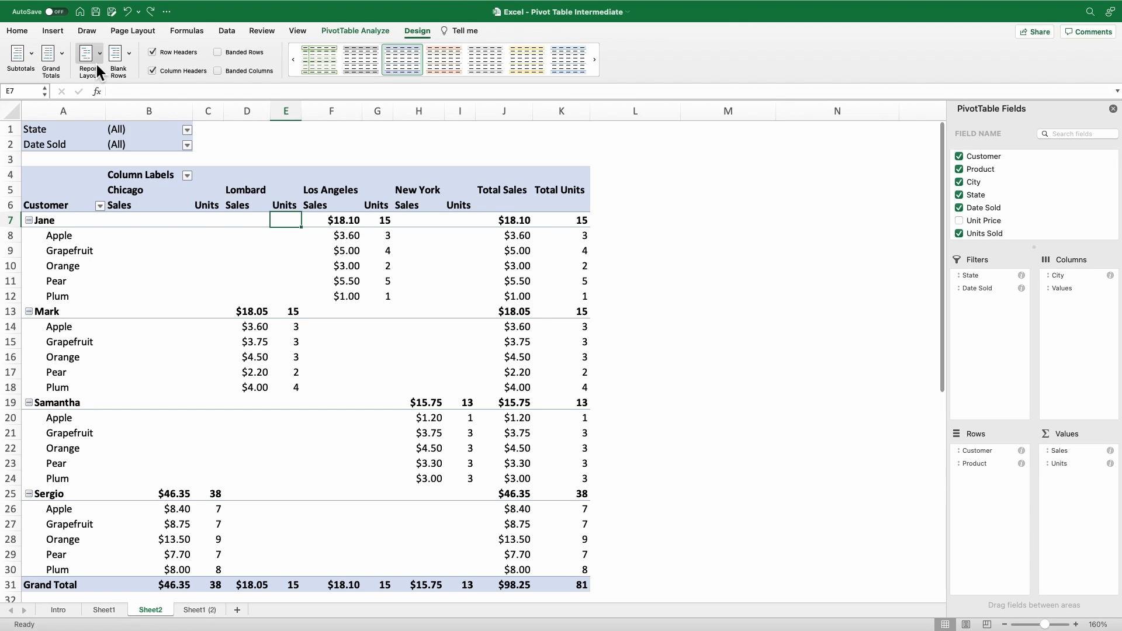
left_click(32, 53)
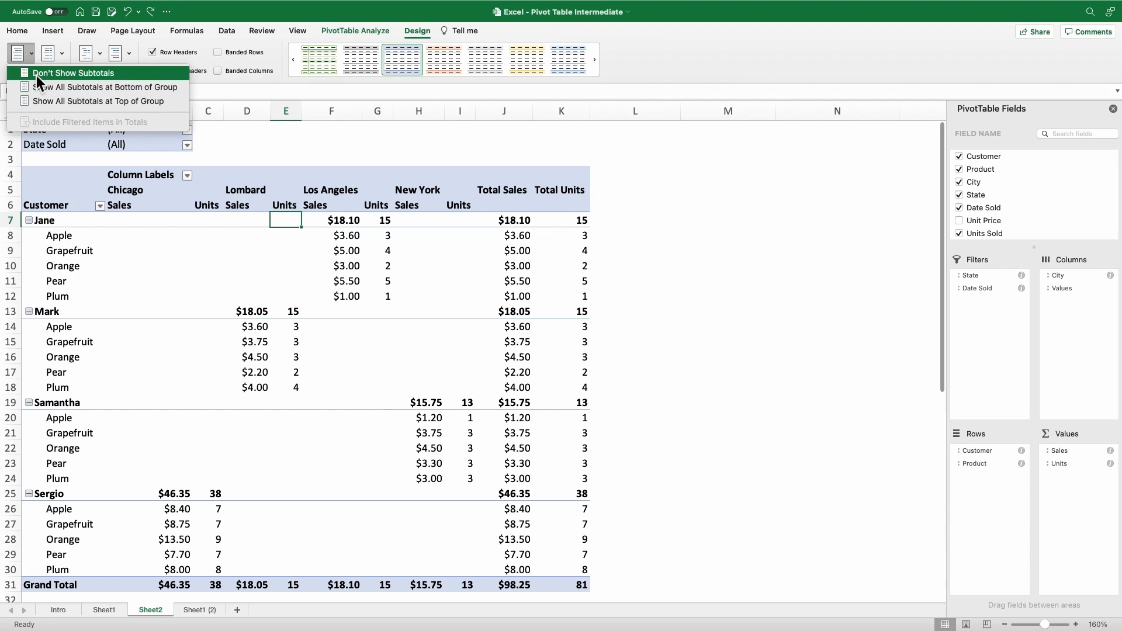
left_click(103, 88)
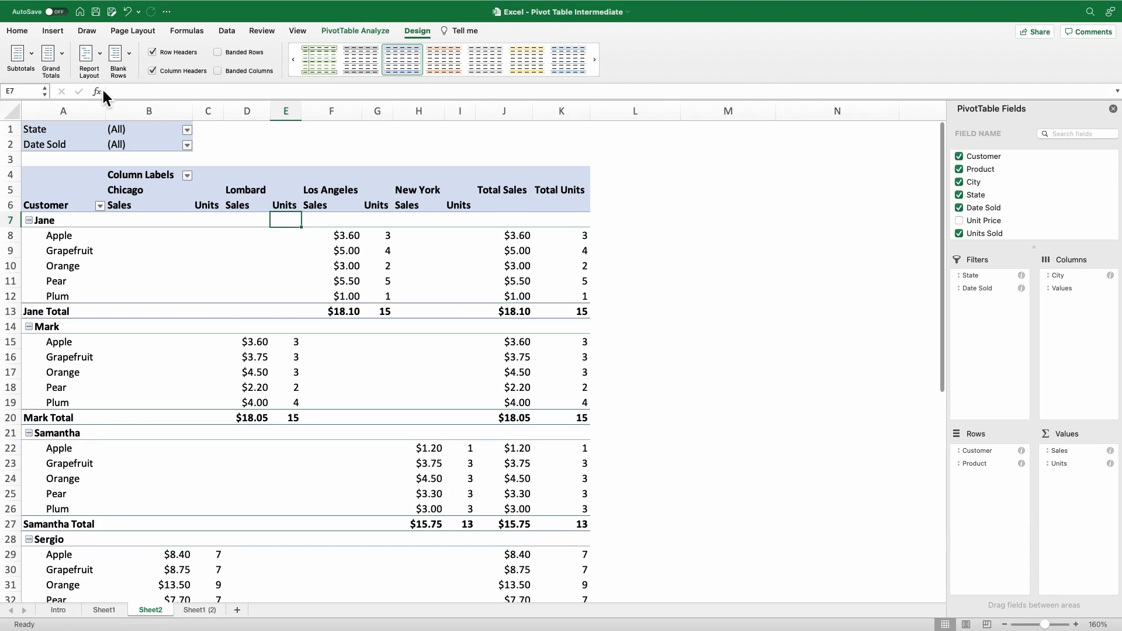
left_click(101, 54)
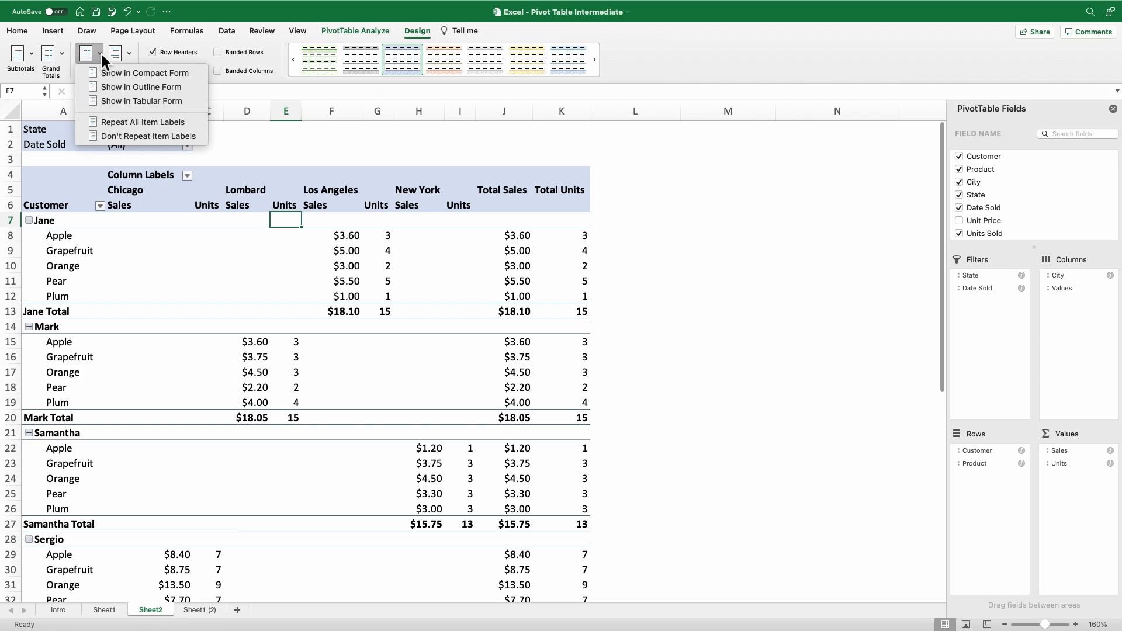
left_click(199, 102)
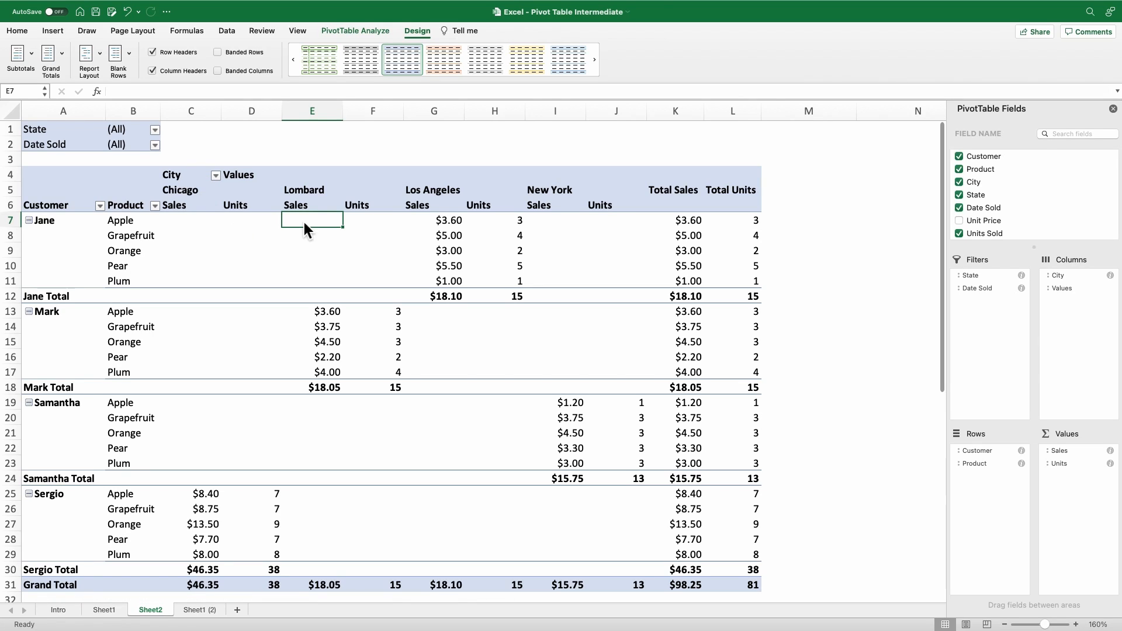
Step: Collapse the product rows of all four customer groups in the pivot table
scroll(53, 254, "down", 1)
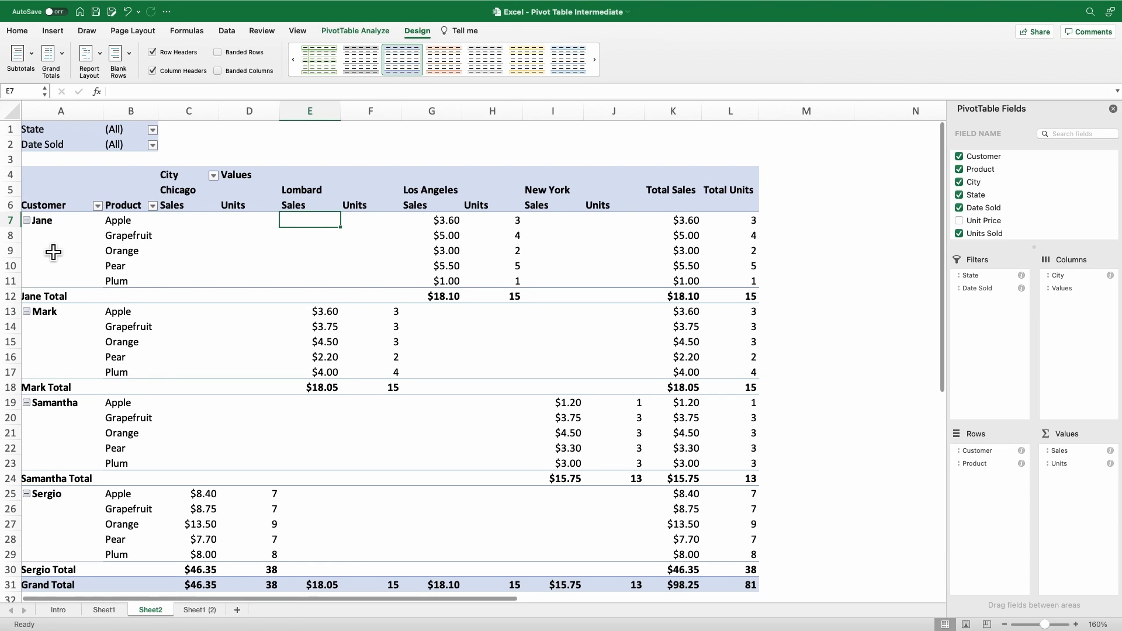
scroll(68, 247, "left", 1)
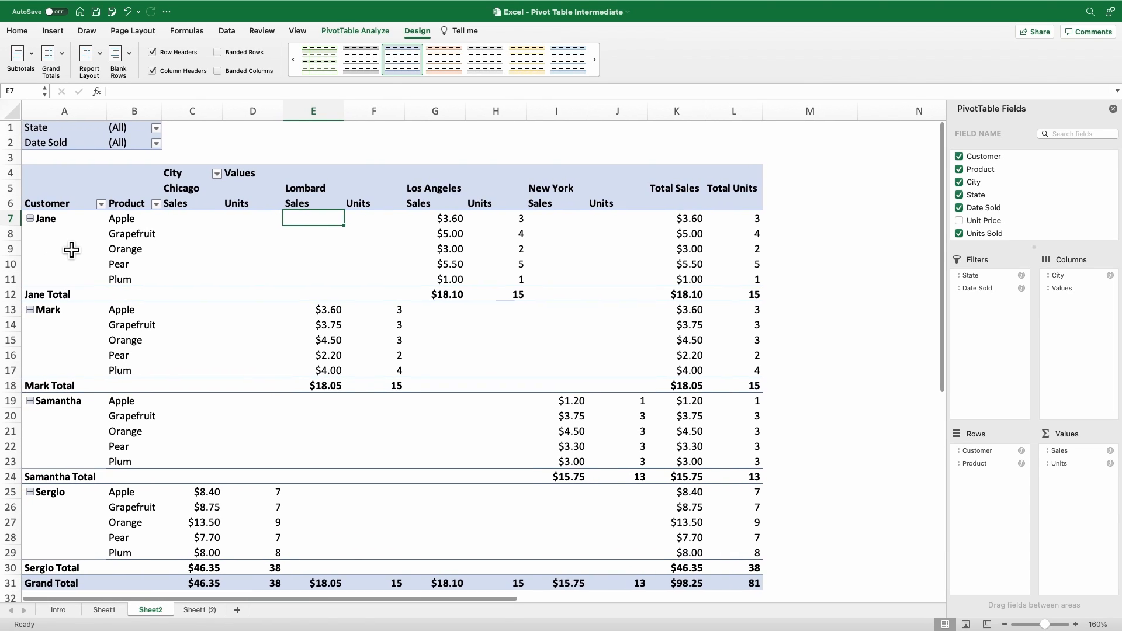
left_click(29, 218)
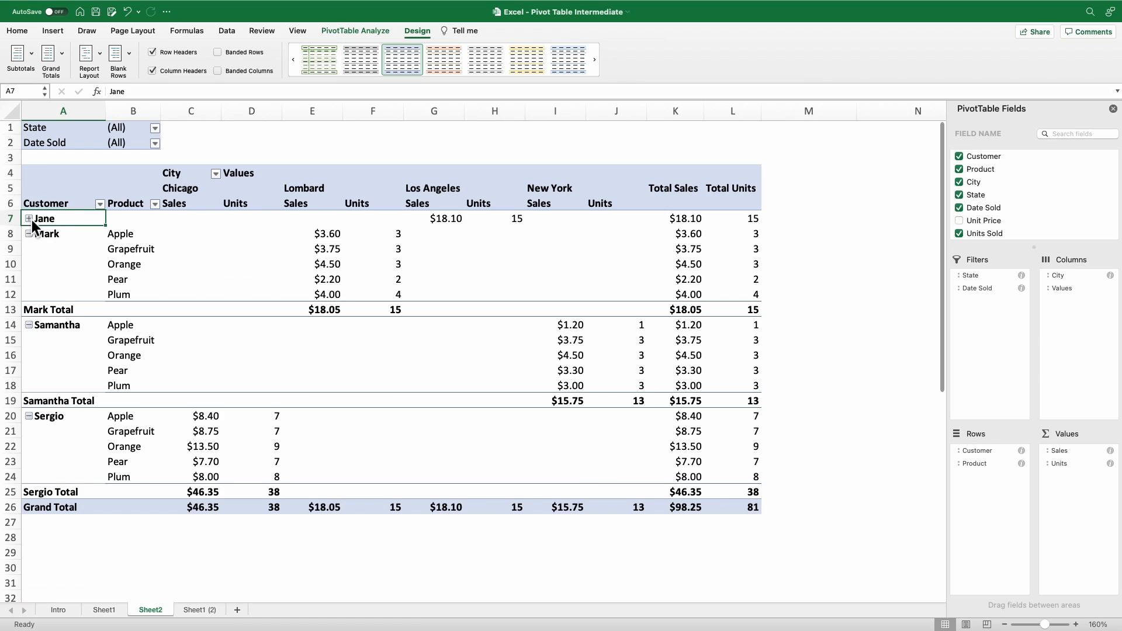
left_click(29, 234)
left_click(29, 250)
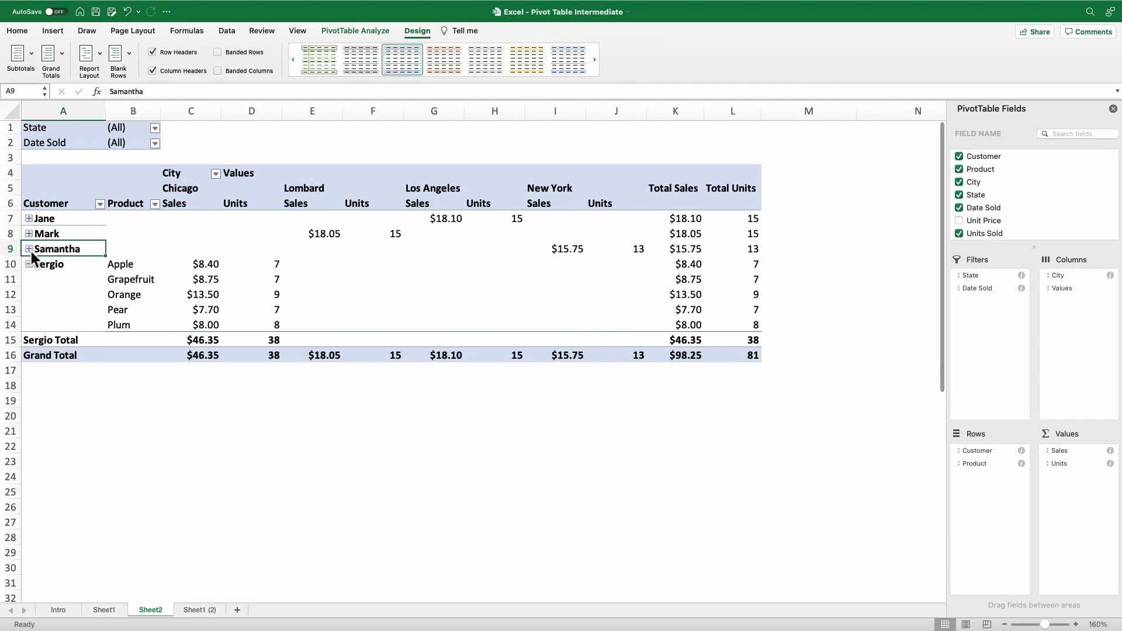
left_click(28, 264)
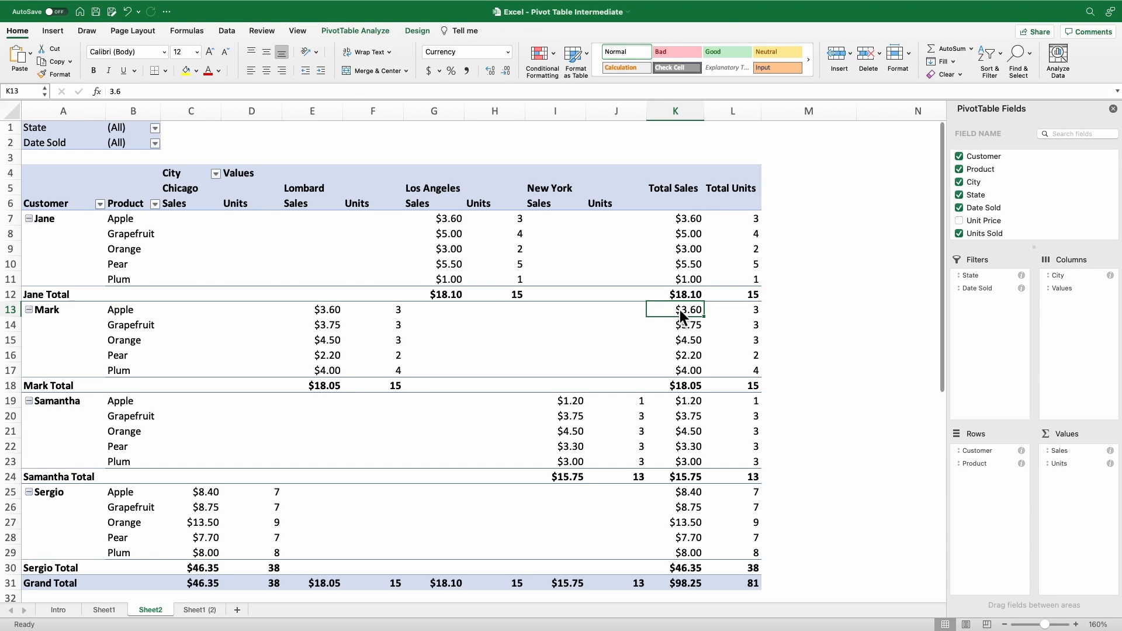
Step: Check how the PivotTable Fields pane responds to selecting cells inside and outside the pivot table
left_click(687, 267)
left_click(813, 266)
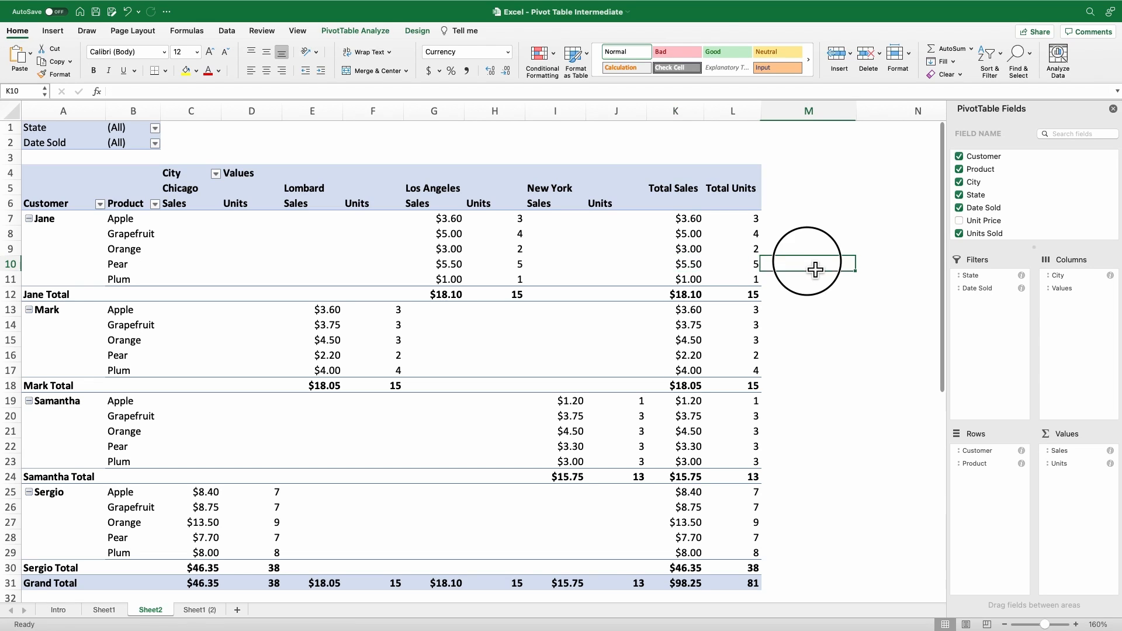
left_click(699, 268)
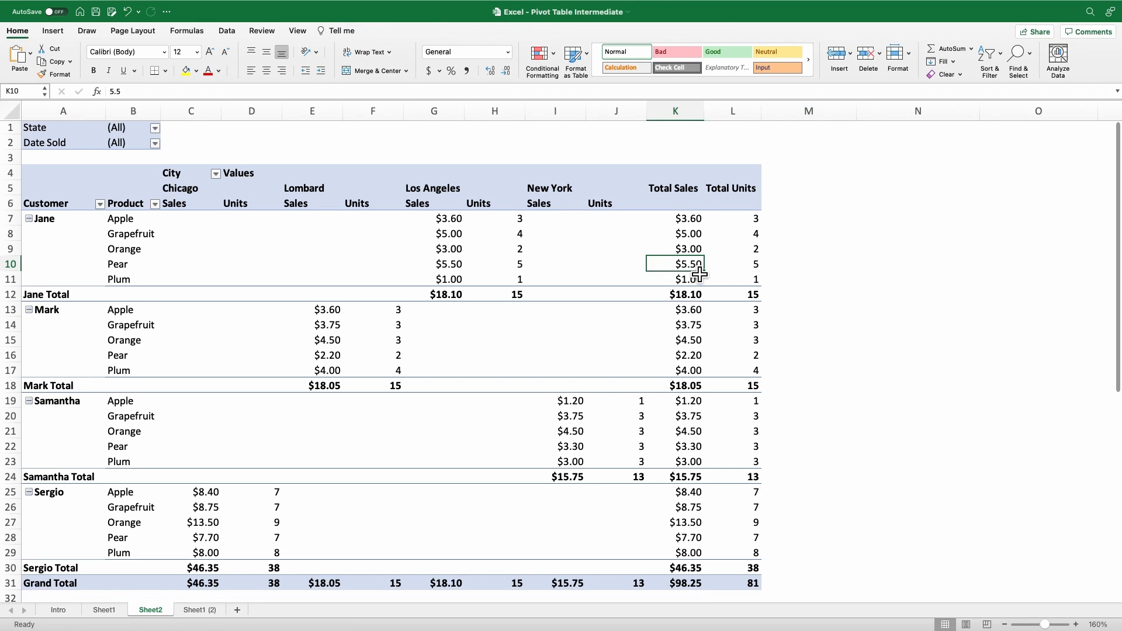
left_click(807, 269)
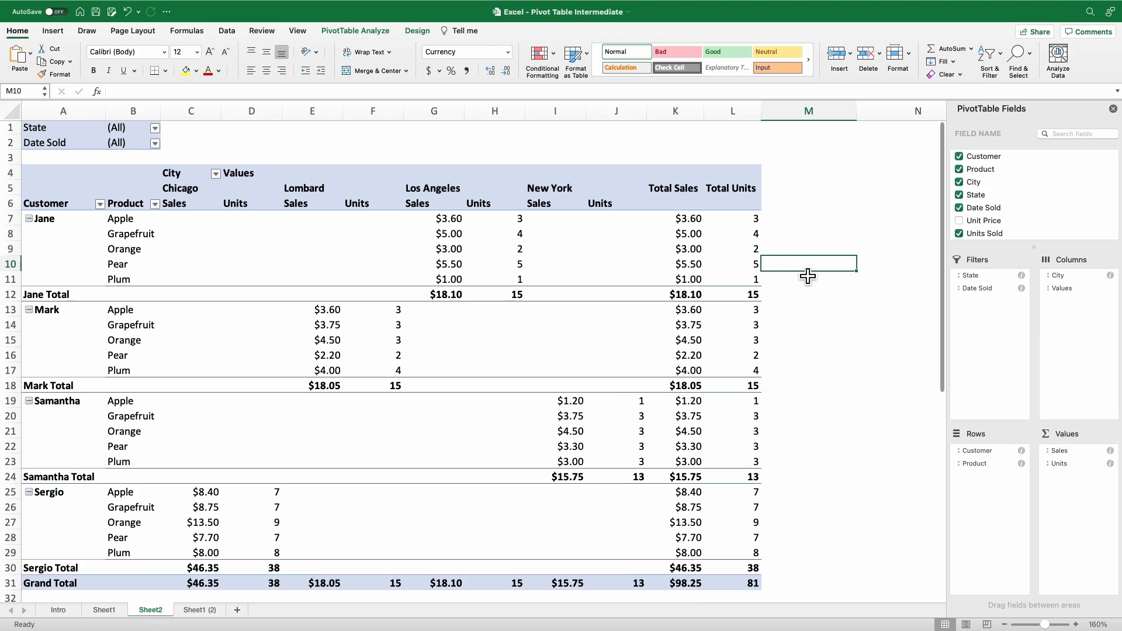
left_click(729, 236)
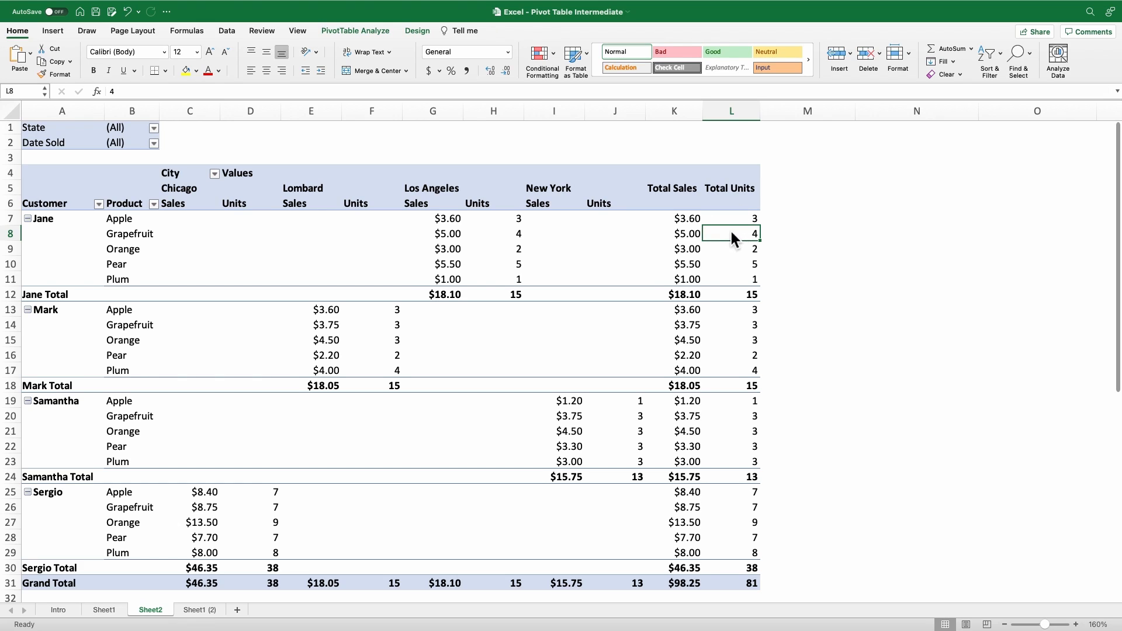
left_click(796, 238)
left_click(749, 236)
left_click(803, 243)
left_click(752, 240)
left_click(799, 241)
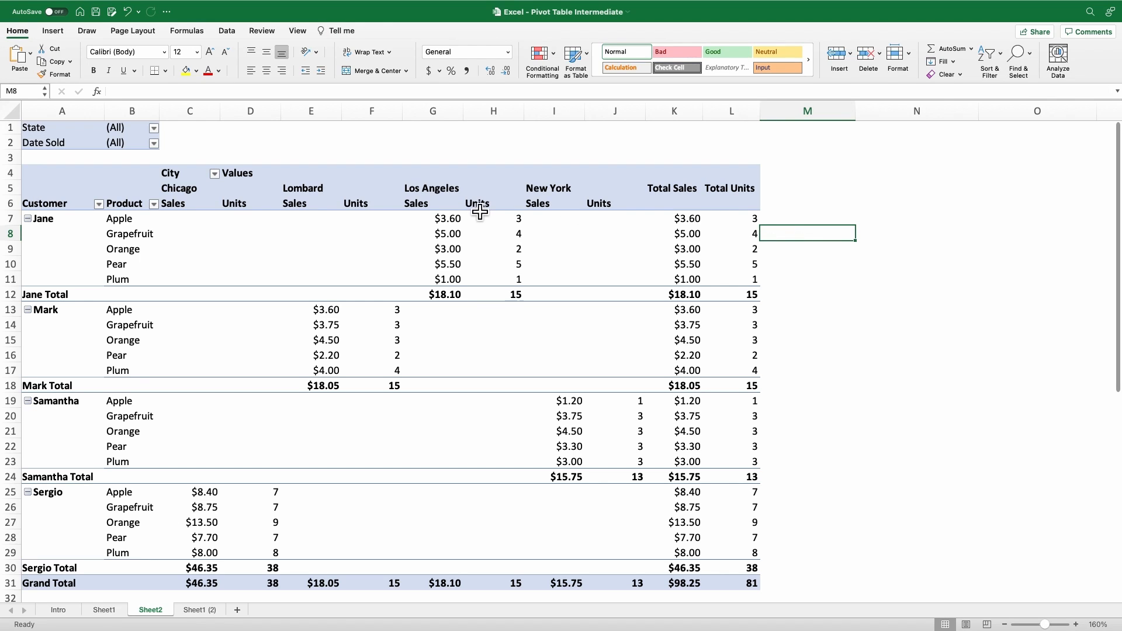
Step: Turn the pivot table's Field List back on with a cell inside the table selected
left_click(615, 236)
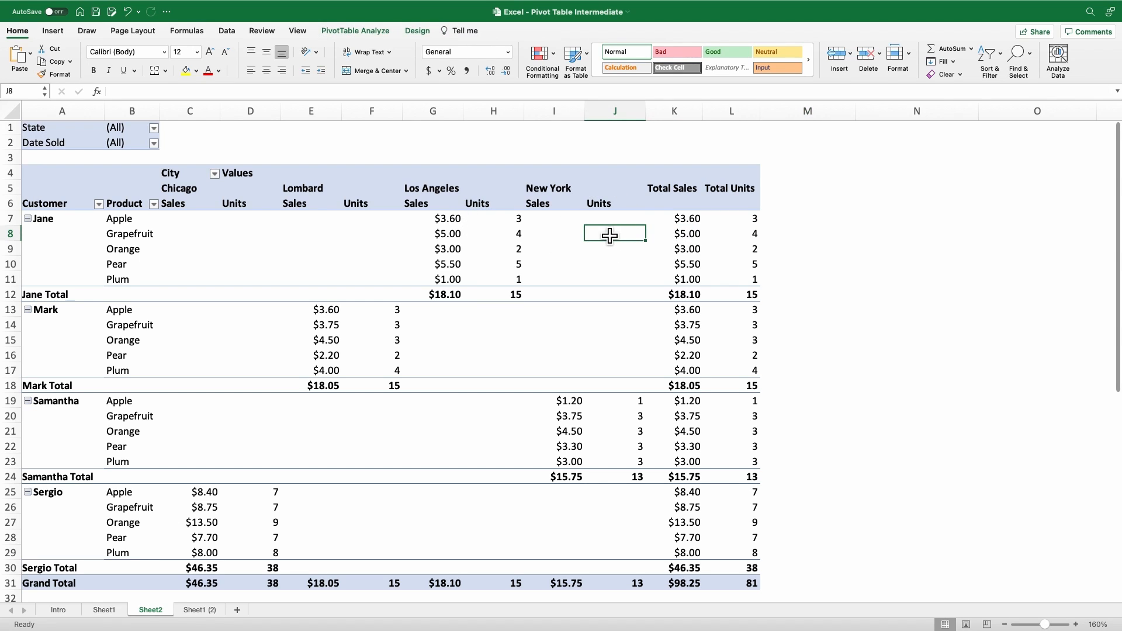
left_click(360, 32)
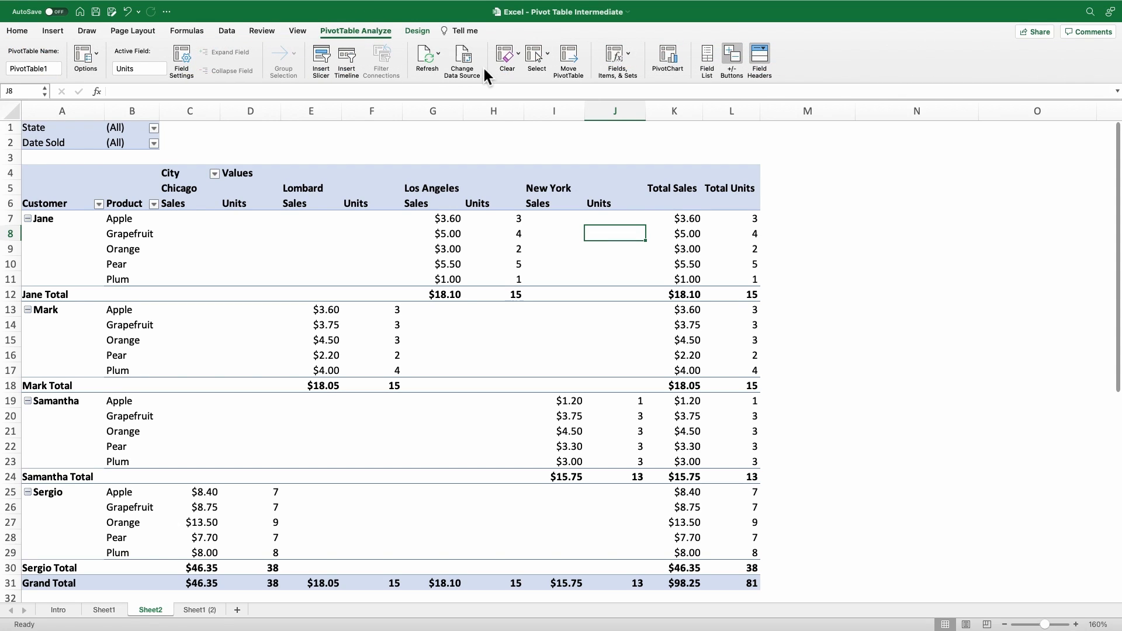
left_click(711, 54)
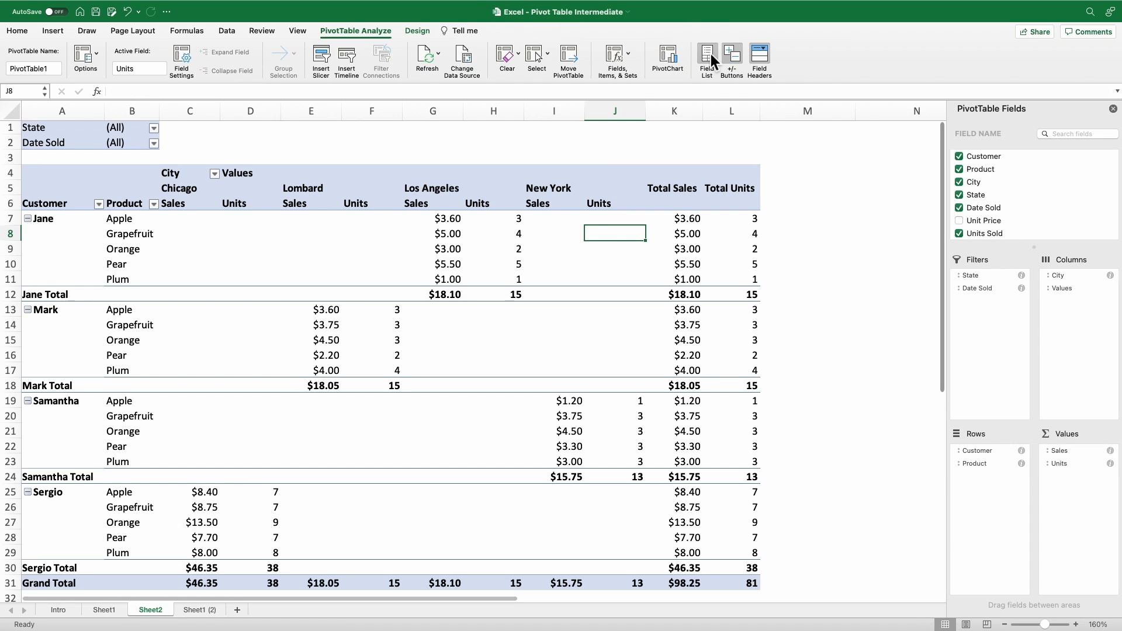